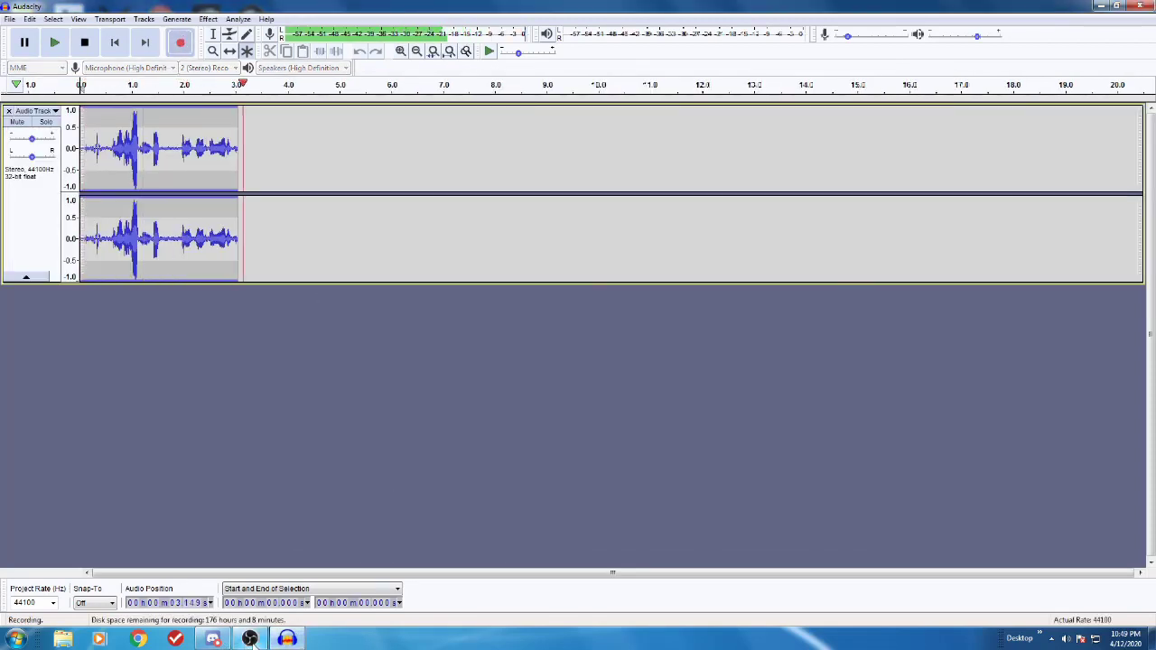
# Step: Minimize the OBS recording window and clear the remaining open windows to show the desktop
pyautogui.click(250, 638)
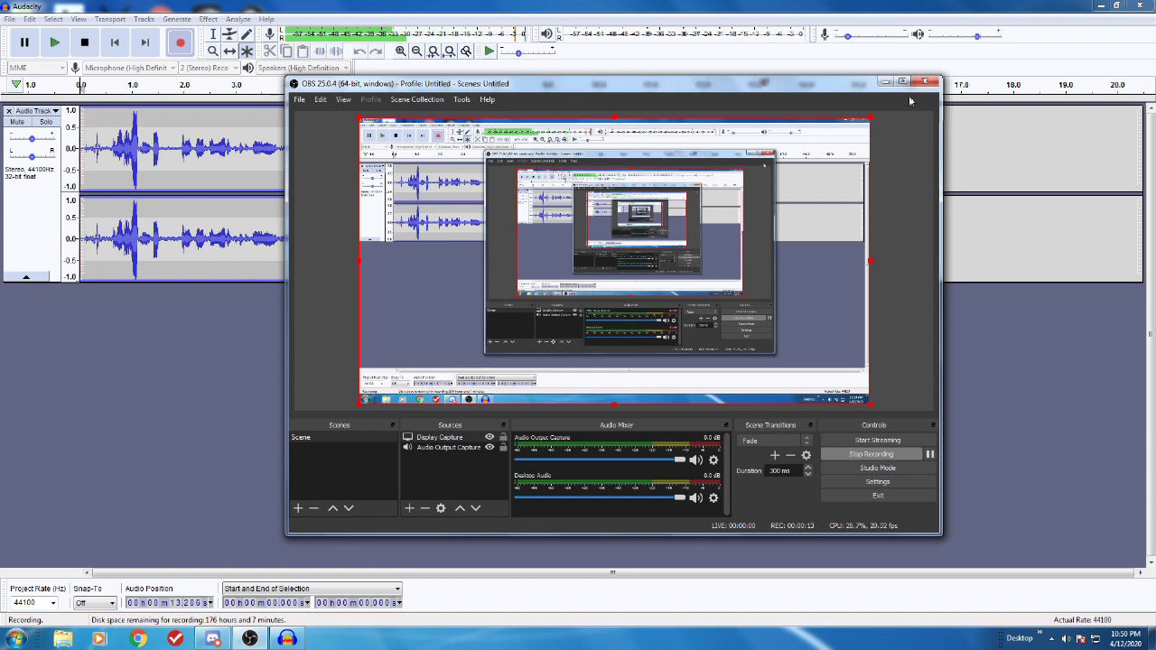
pyautogui.click(885, 82)
pyautogui.press('super+d')
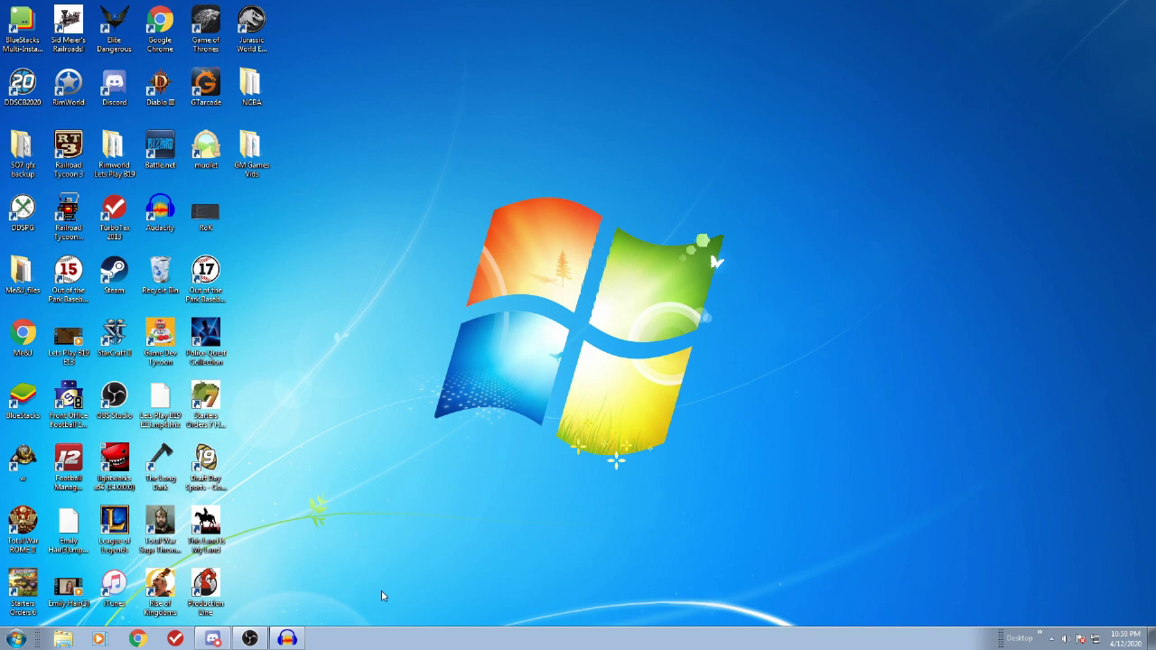
# Step: Switch to Discord, download NCBA.zip from the ncba channel's pinned messages, and set the archive to open when done
pyautogui.click(214, 639)
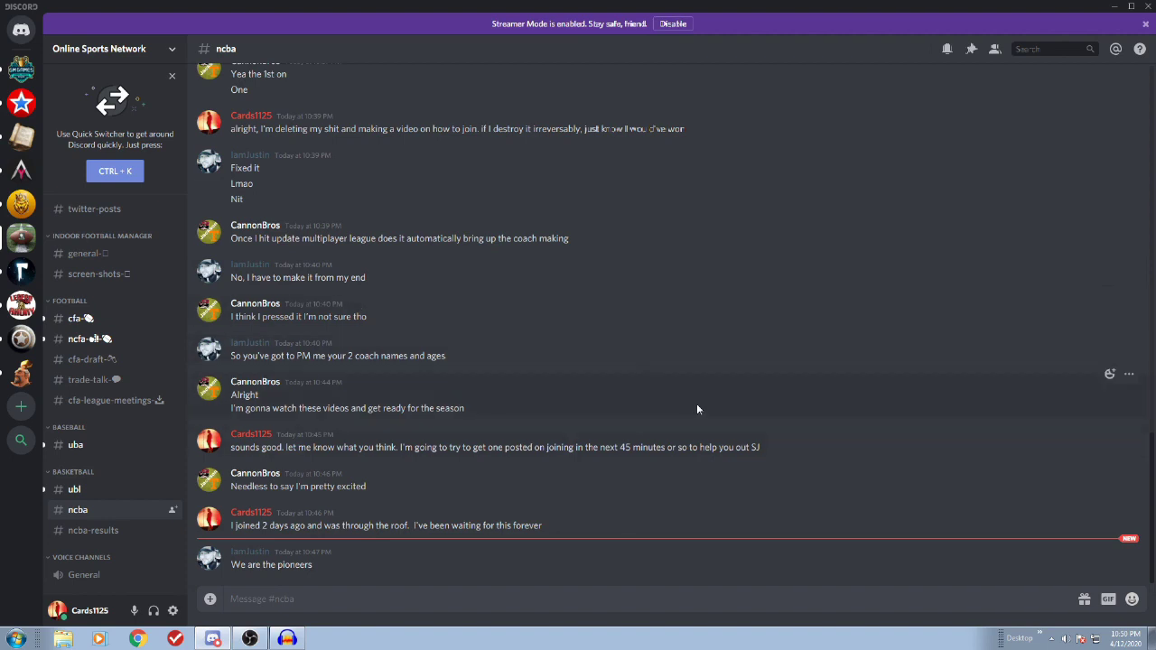
pyautogui.click(972, 51)
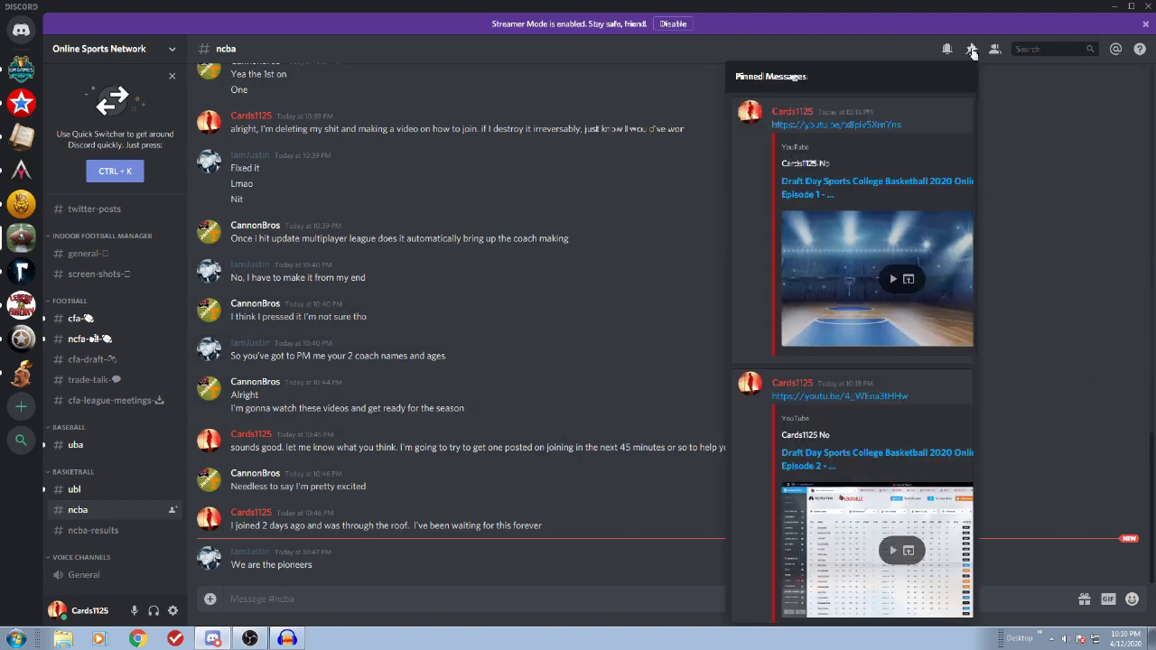
pyautogui.scroll(-8, 825, 349)
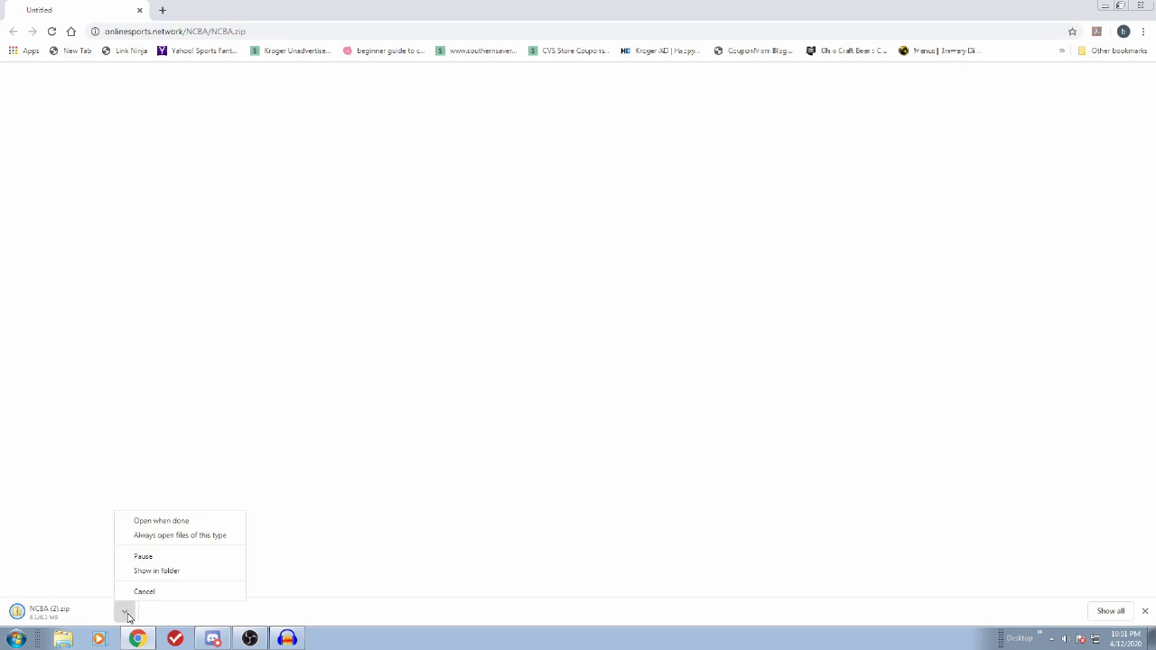
pyautogui.click(164, 524)
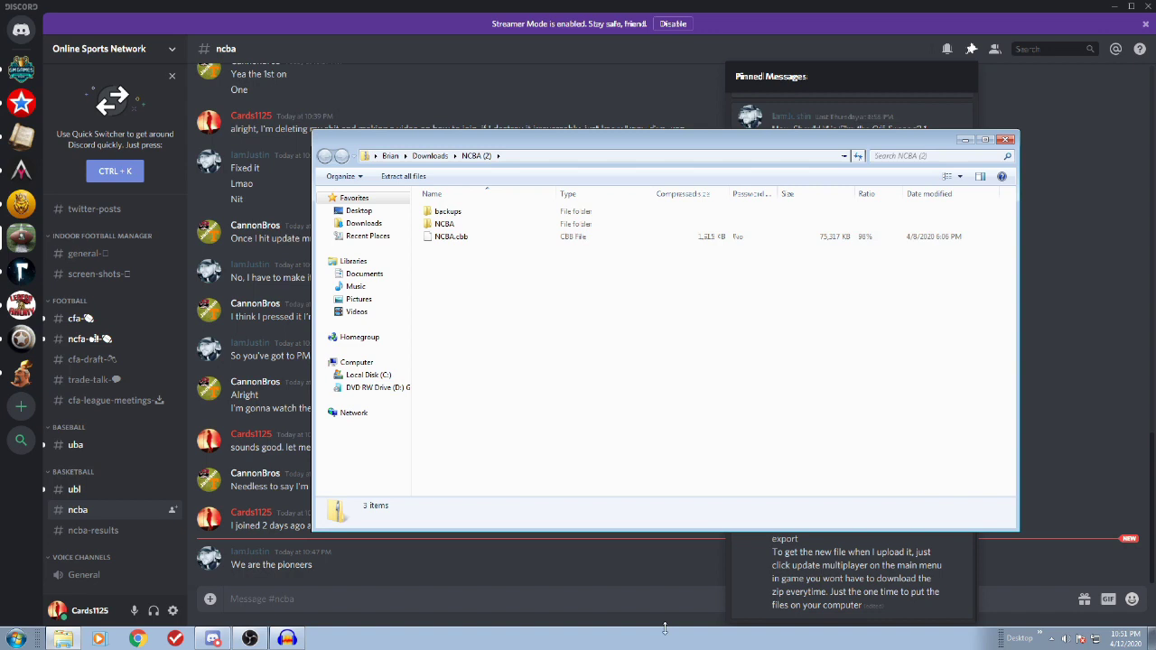
# Step: Minimize Discord and launch DDSCB2020 from the desktop
pyautogui.click(757, 554)
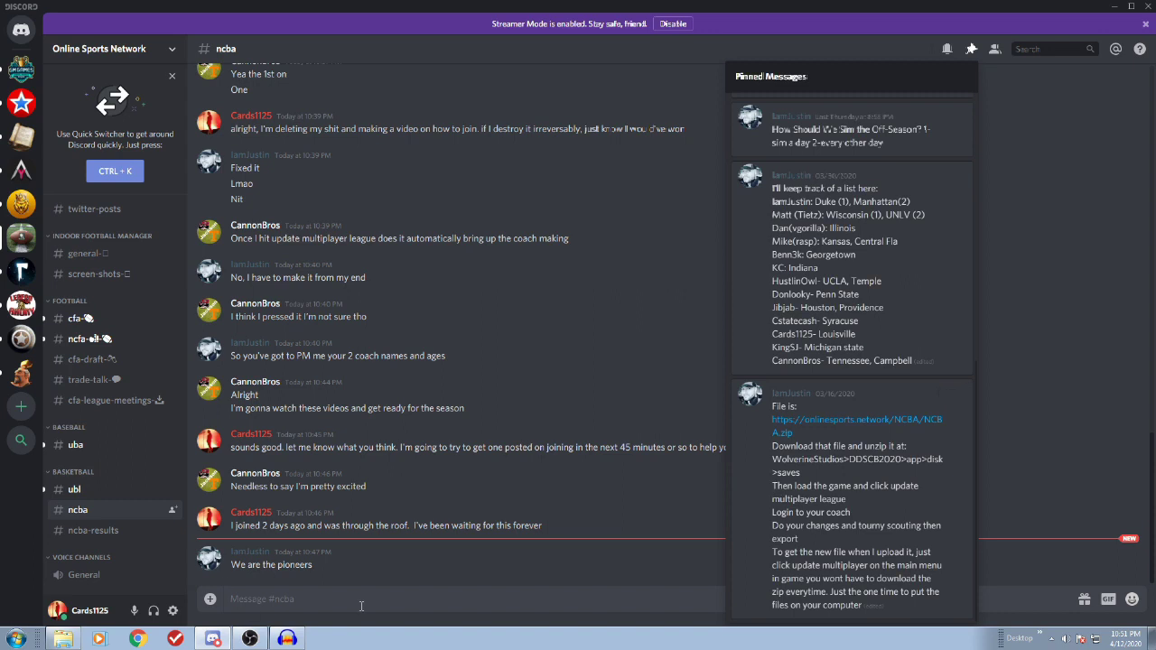
pyautogui.click(213, 639)
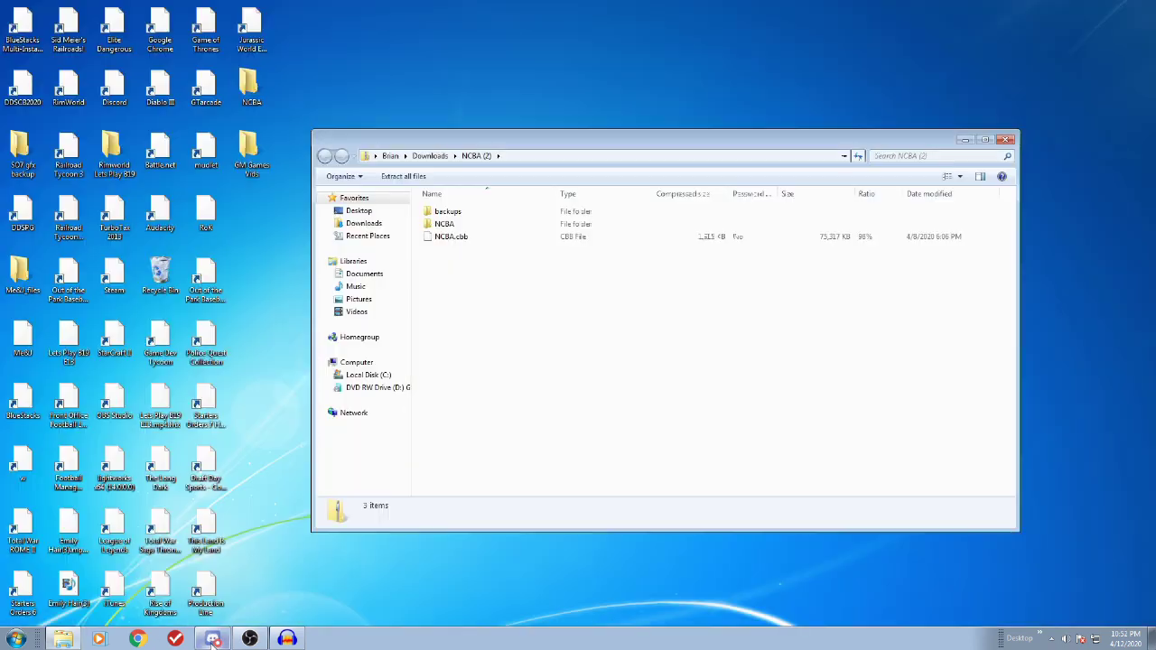
pyautogui.doubleClick(22, 86)
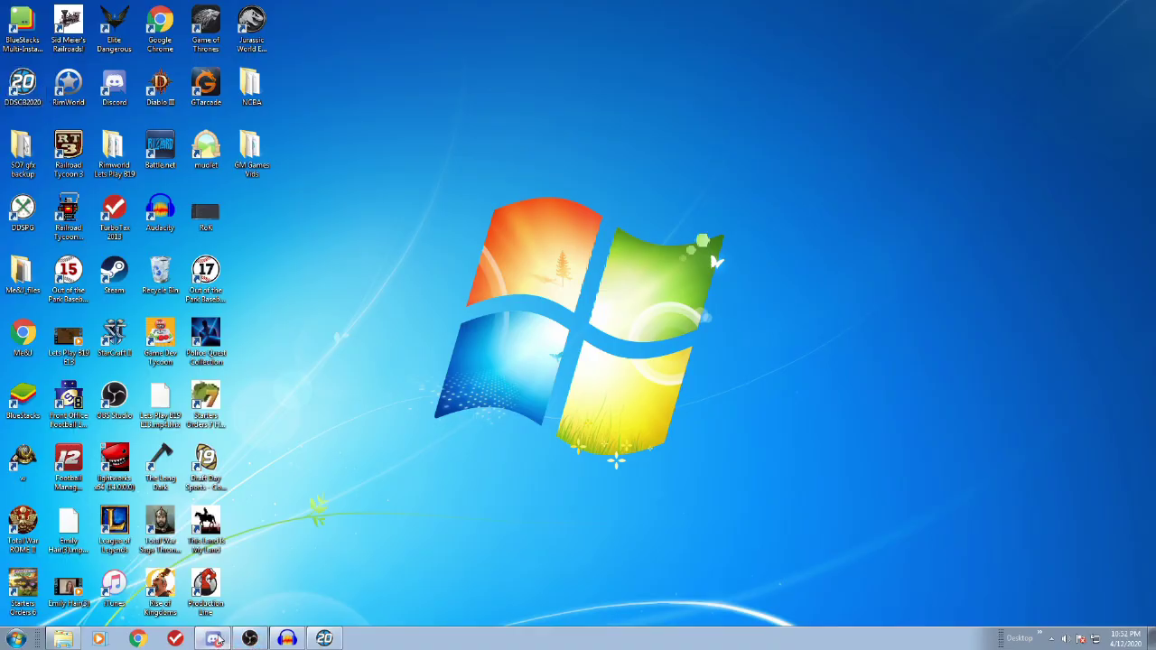
# Step: Return to the pinned instructions in Discord, and copy NCBA.cbb from the downloaded NCBA (2) archive
pyautogui.click(225, 639)
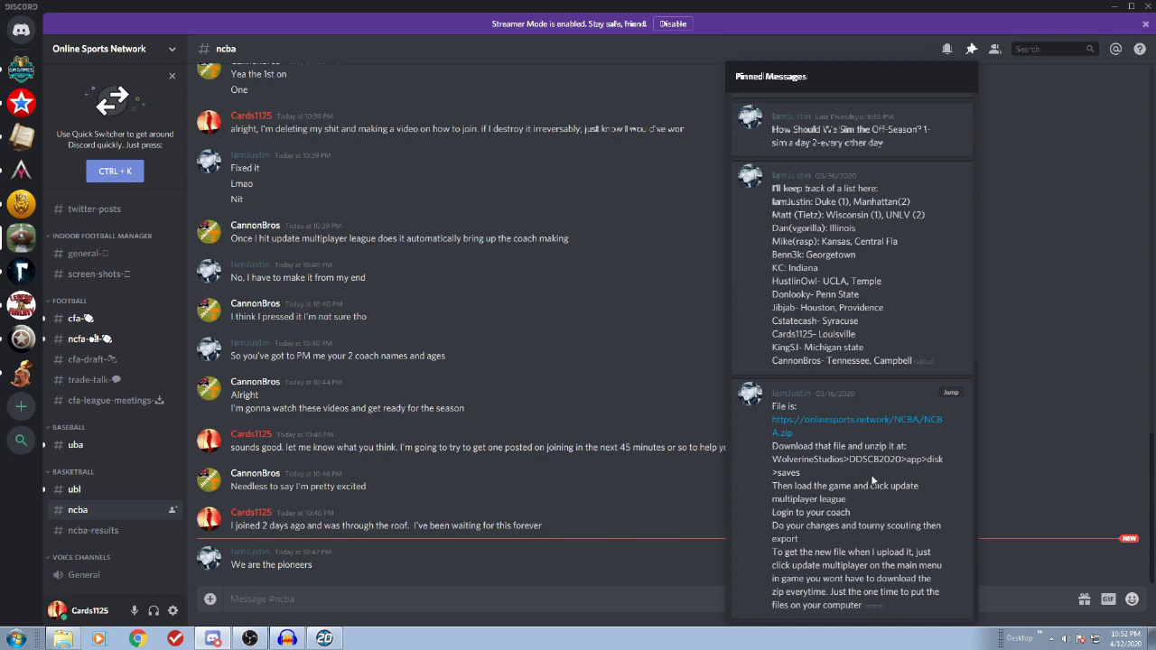
pyautogui.click(74, 638)
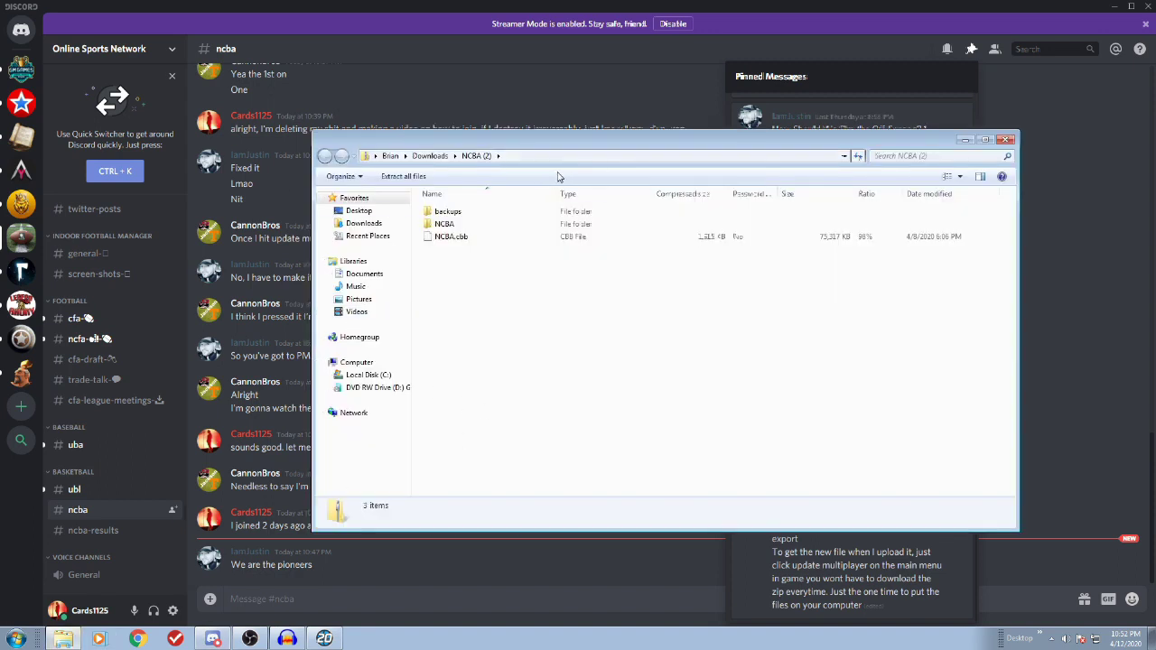
pyautogui.click(446, 237)
pyautogui.rightClick(448, 237)
pyautogui.click(488, 275)
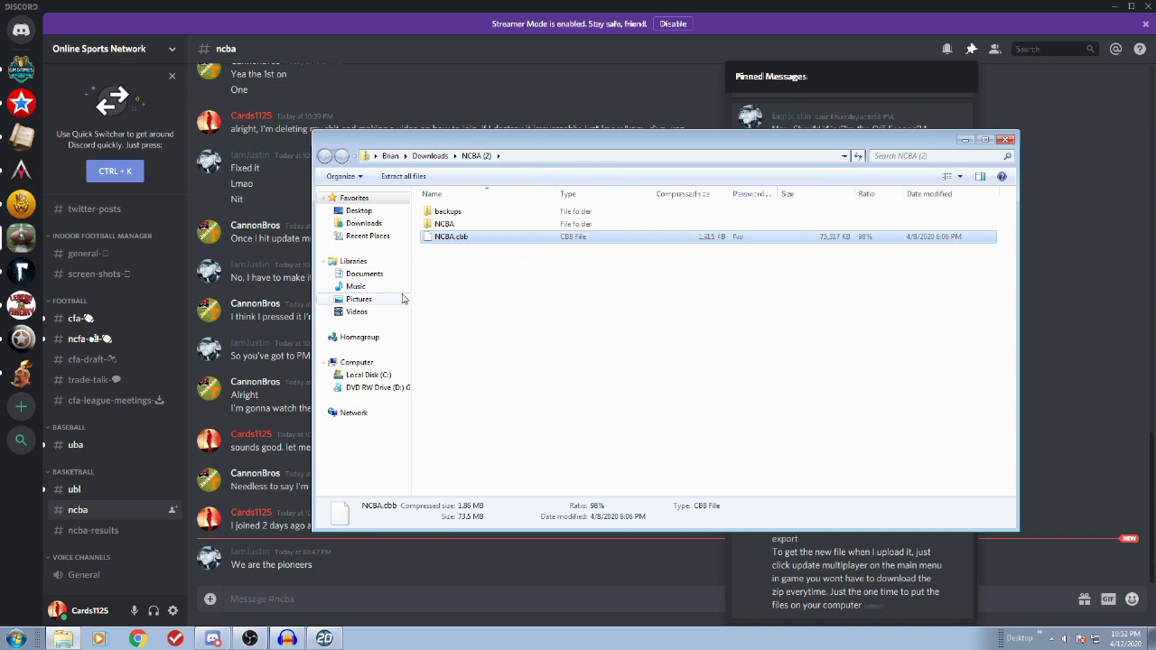
# Step: Go to the game's saves folder at C:\Wolverine Studios\DDSCB2020\app\disk\saves
pyautogui.click(359, 212)
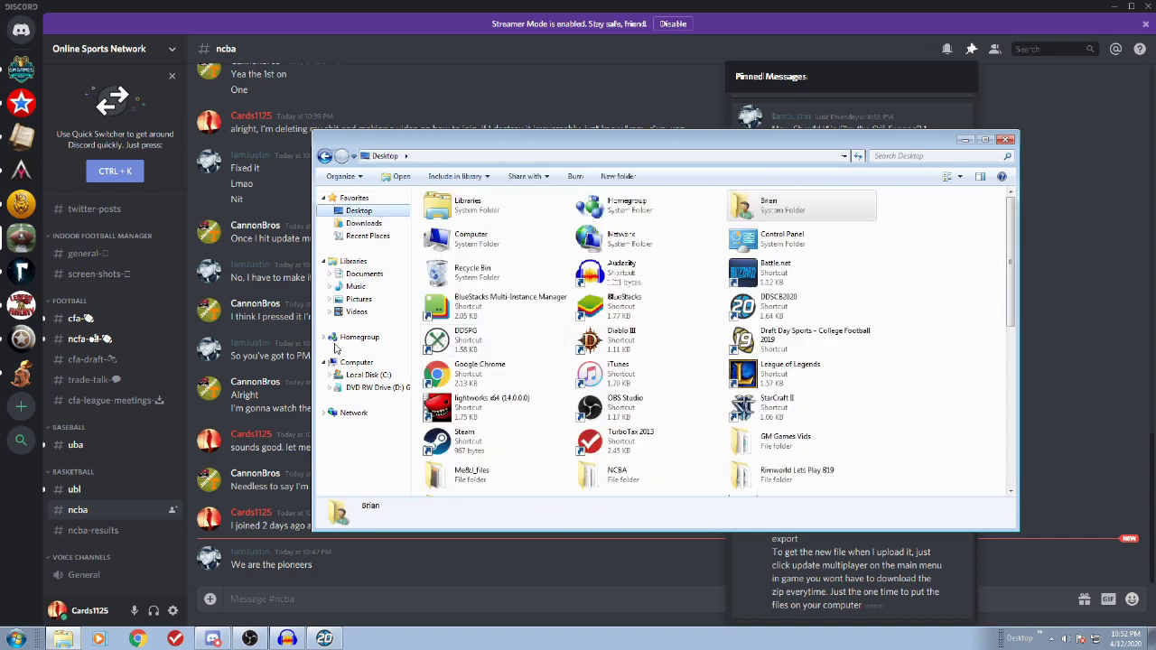
pyautogui.click(367, 375)
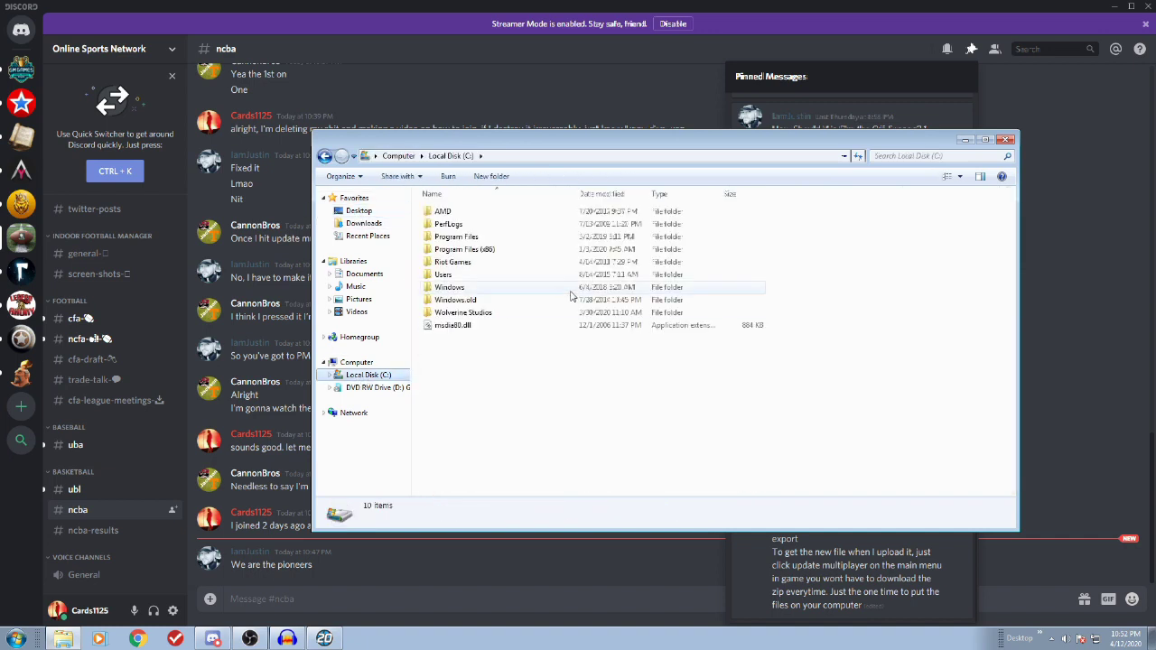
pyautogui.doubleClick(473, 312)
pyautogui.doubleClick(451, 212)
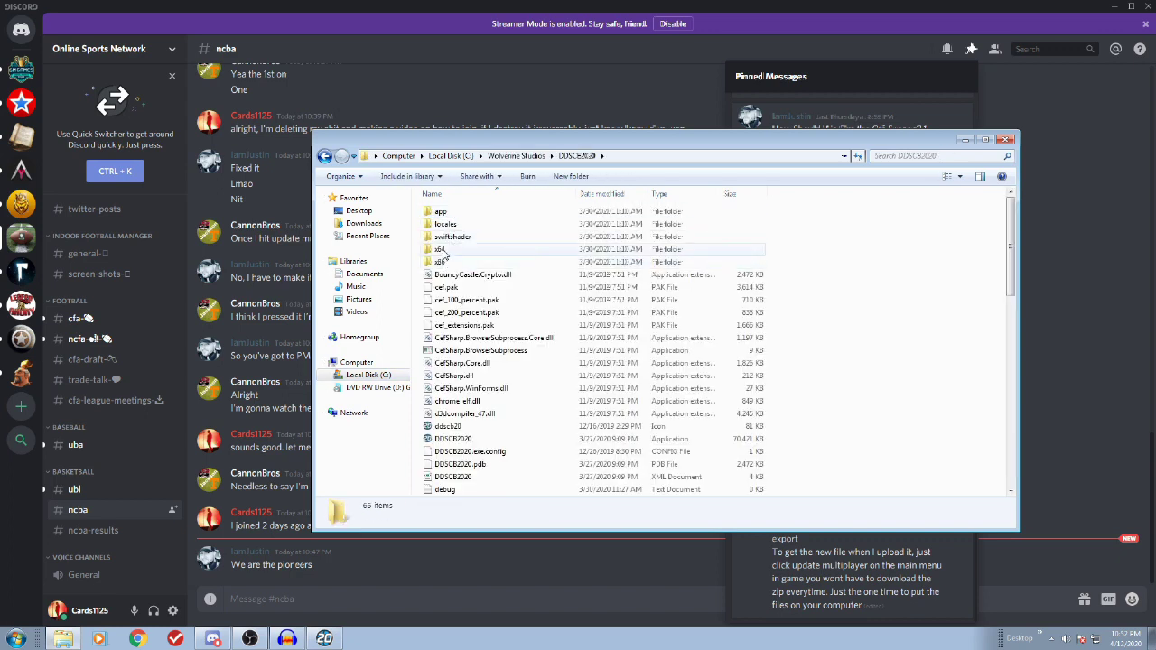
pyautogui.doubleClick(447, 214)
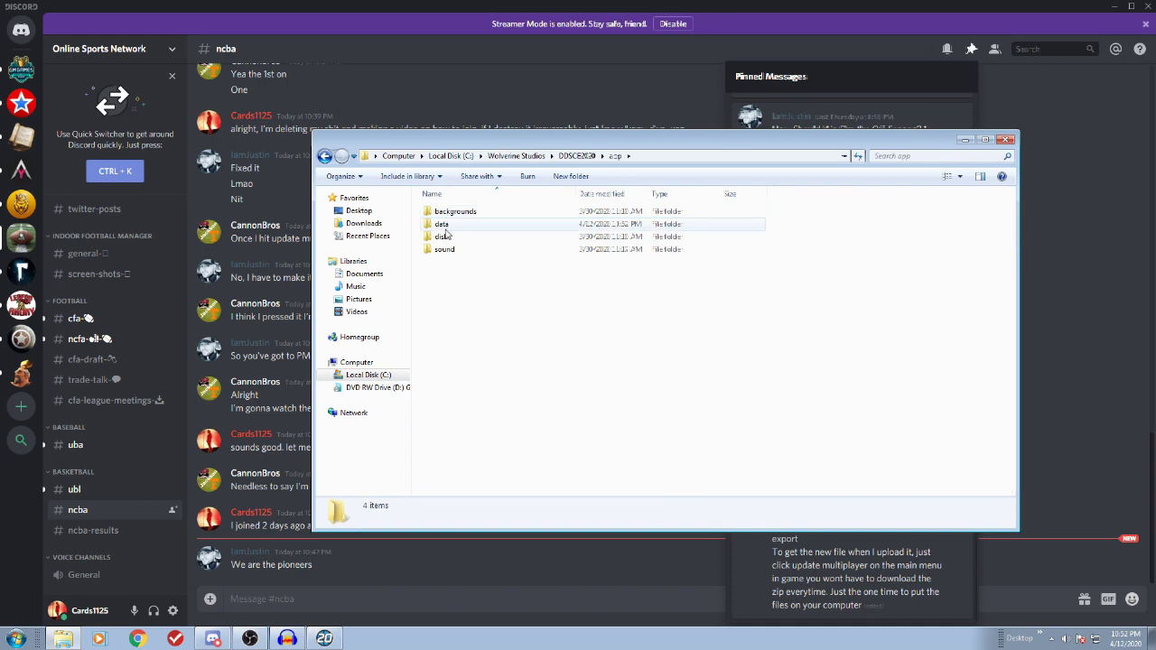
pyautogui.doubleClick(450, 223)
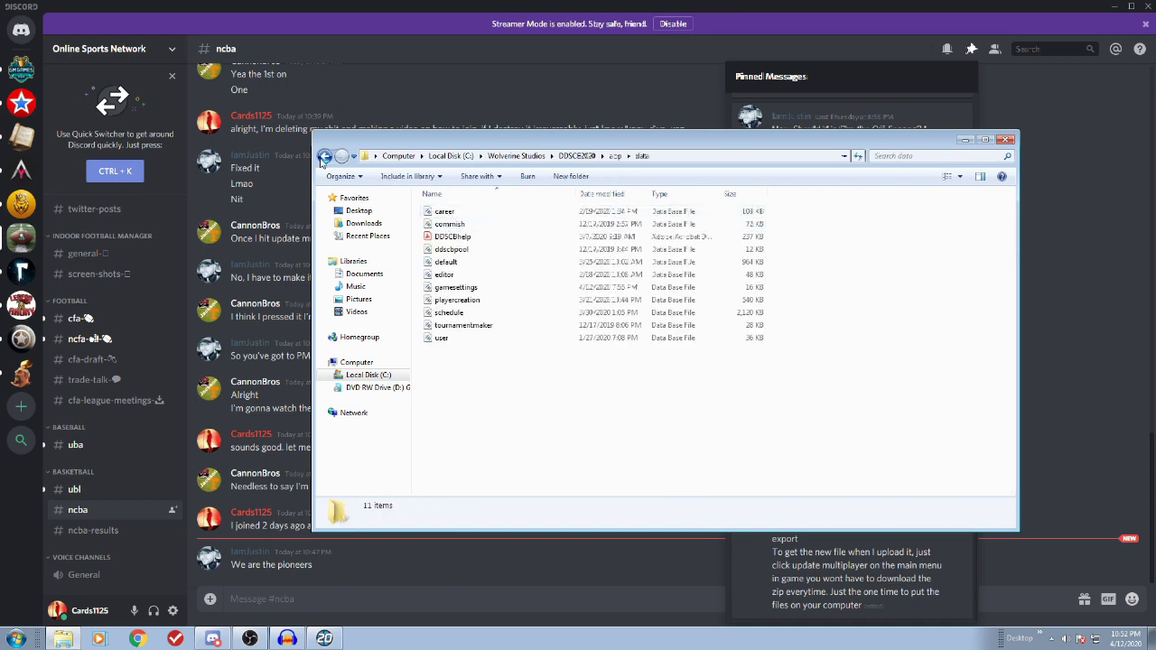
pyautogui.press('BackSpace')
pyautogui.click(441, 237)
pyautogui.doubleClick(444, 238)
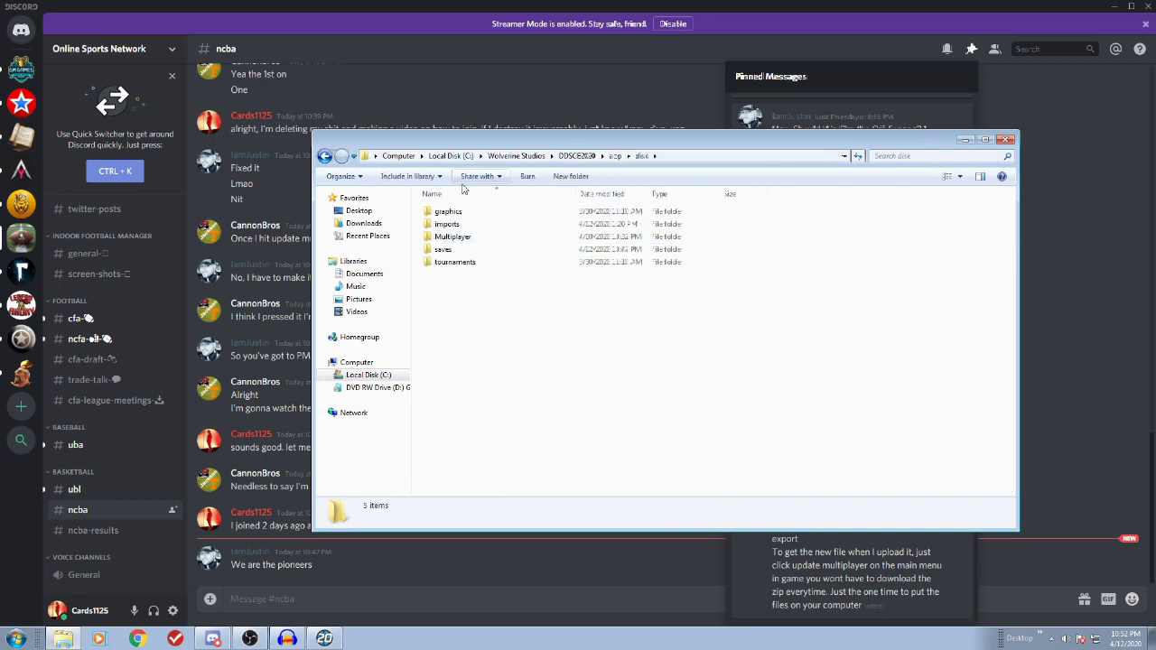
pyautogui.doubleClick(442, 249)
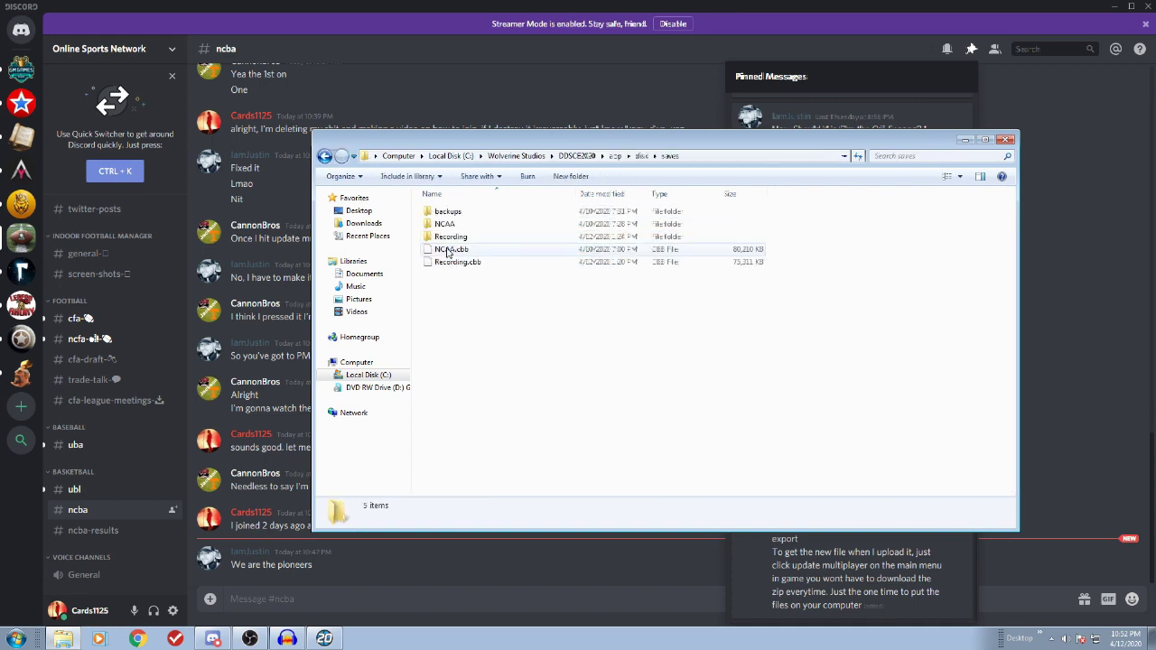
# Step: Paste NCBA.cbb into the saves folder and close the file window
pyautogui.rightClick(492, 326)
pyautogui.click(522, 425)
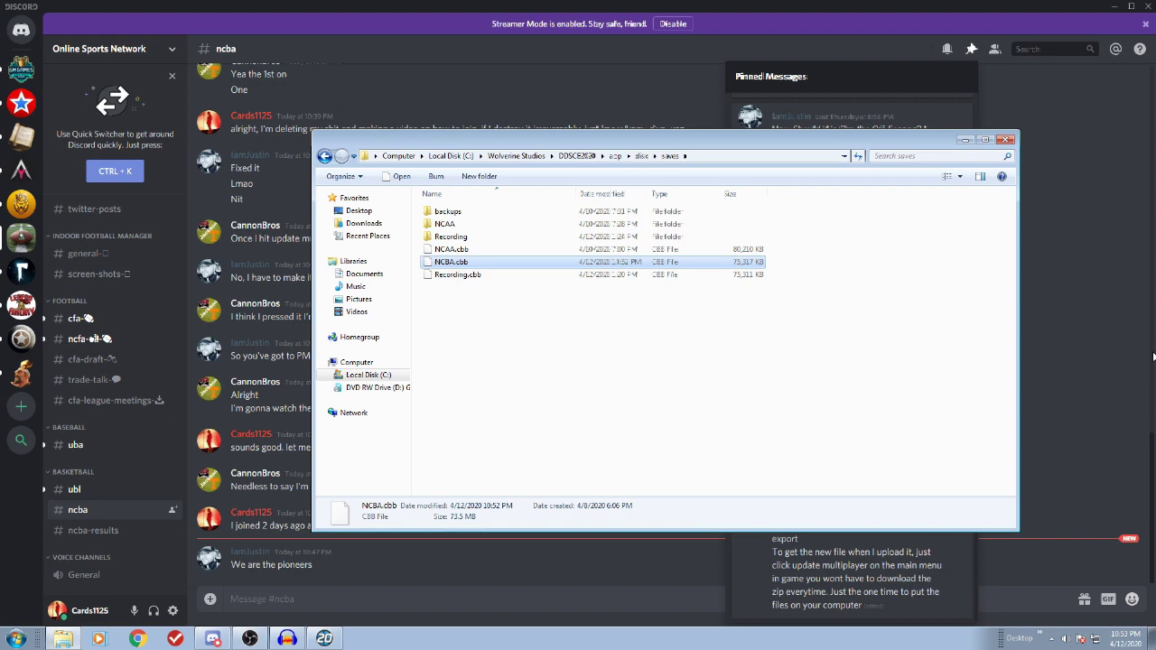
pyautogui.click(1005, 139)
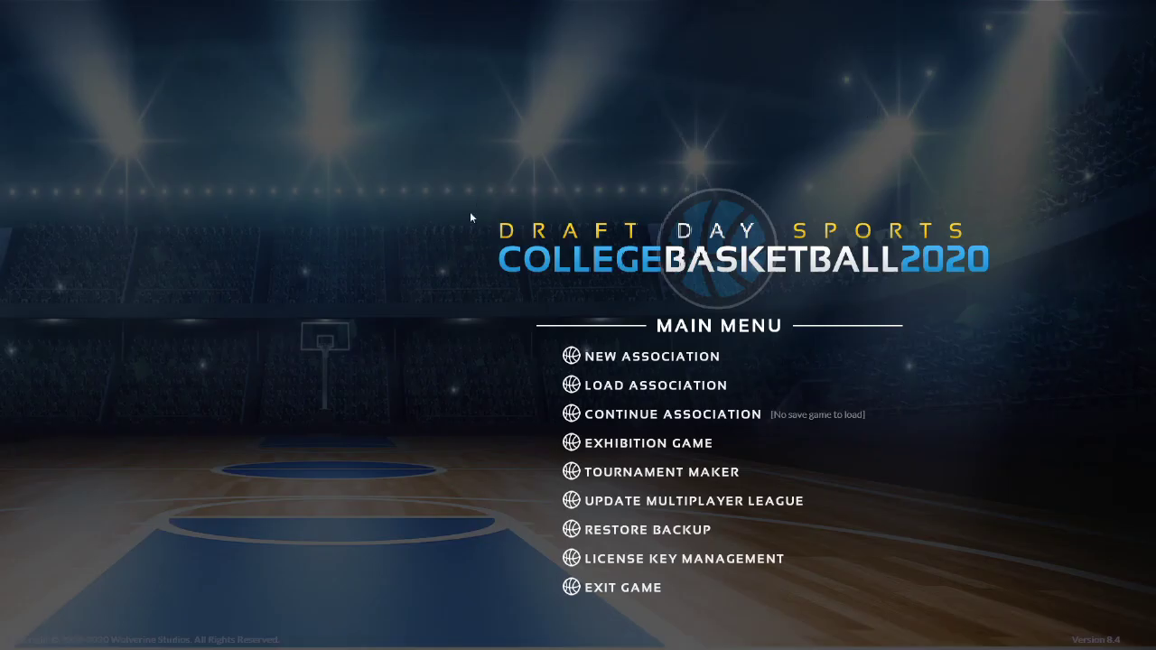
# Step: Switch to Draft Day Sports College Basketball 2020 and update the multiplayer league using the NCBA.cbb save
pyautogui.click(564, 587)
pyautogui.click(571, 504)
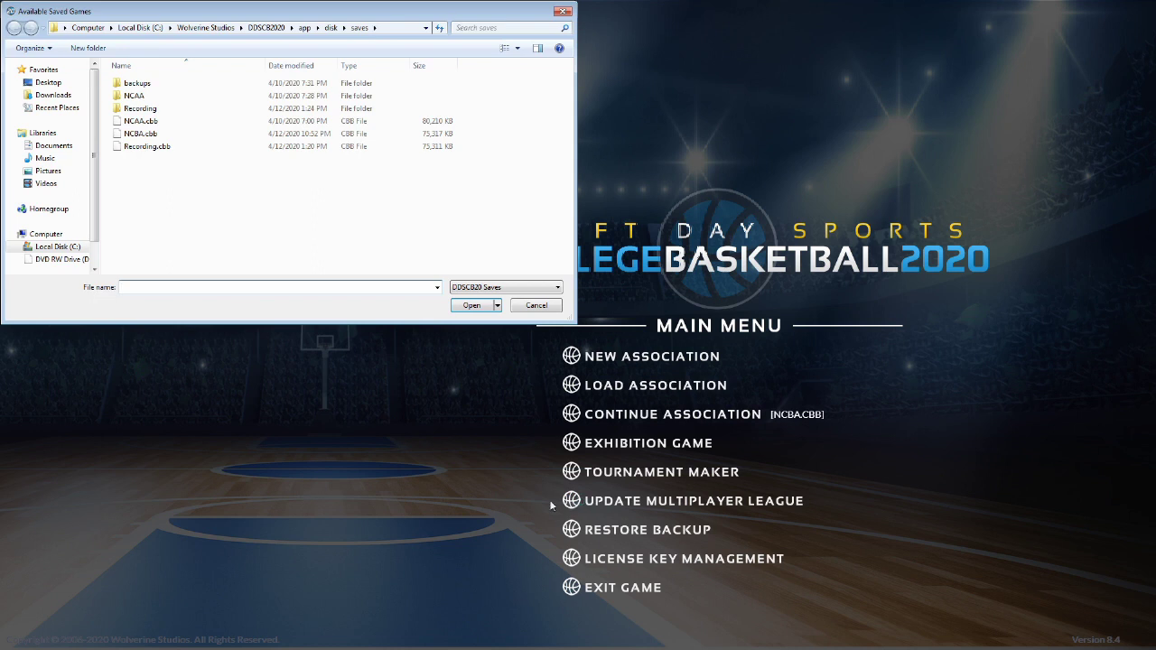
pyautogui.click(143, 134)
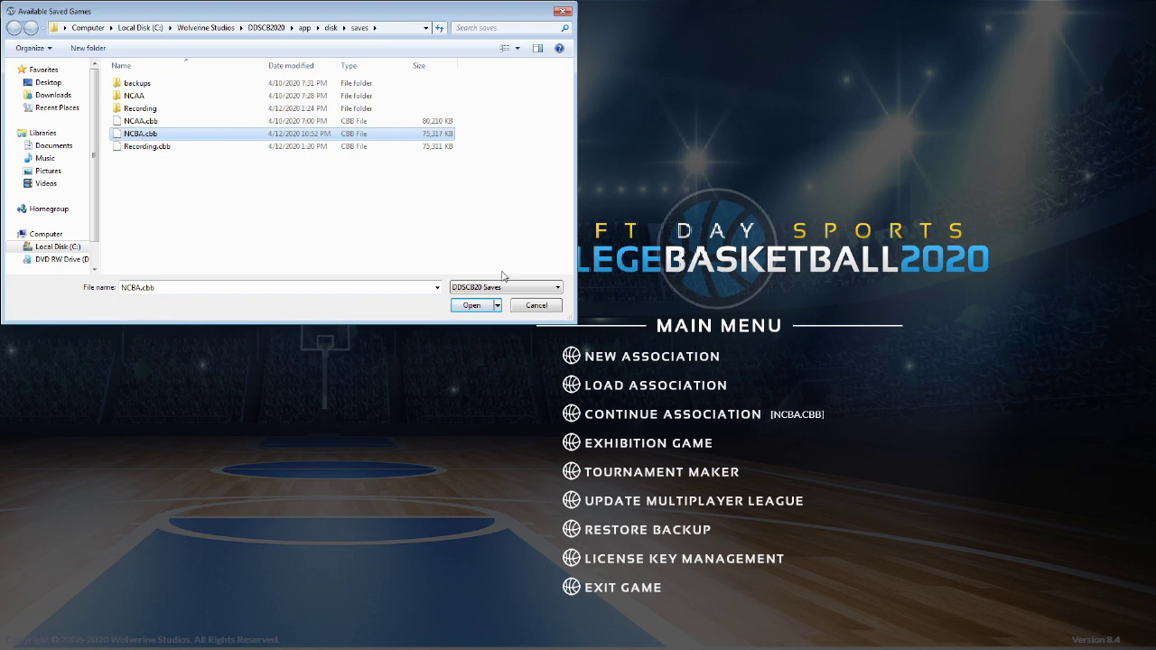
pyautogui.click(475, 308)
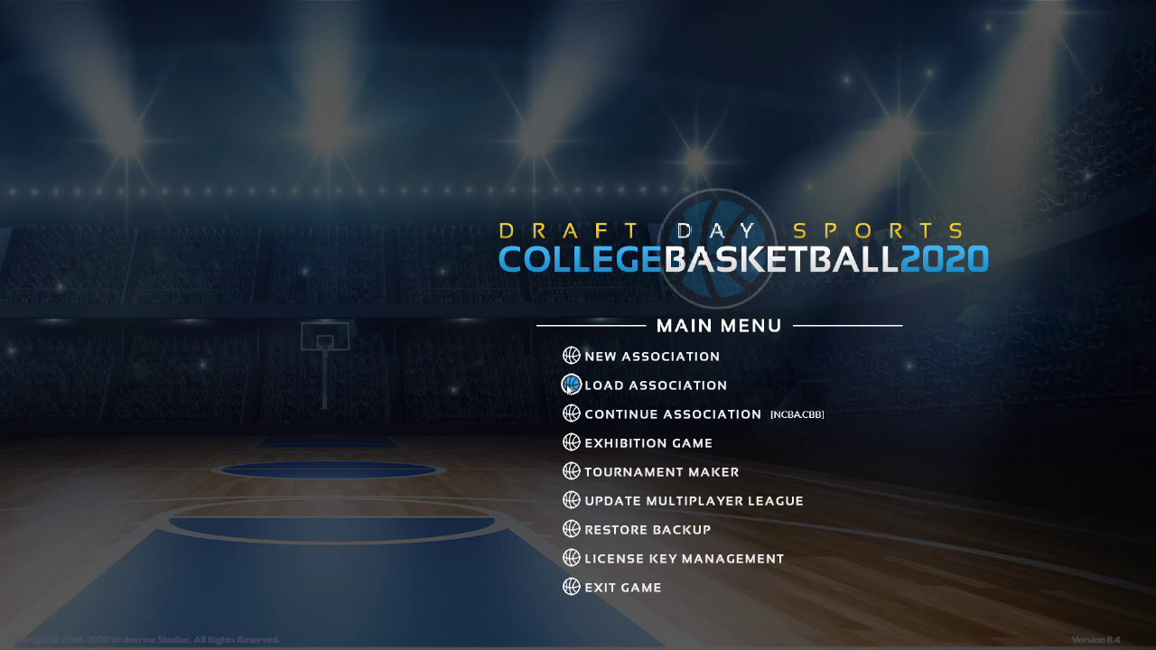
# Step: Load the association from the updated NCBA.cbb save
pyautogui.click(571, 386)
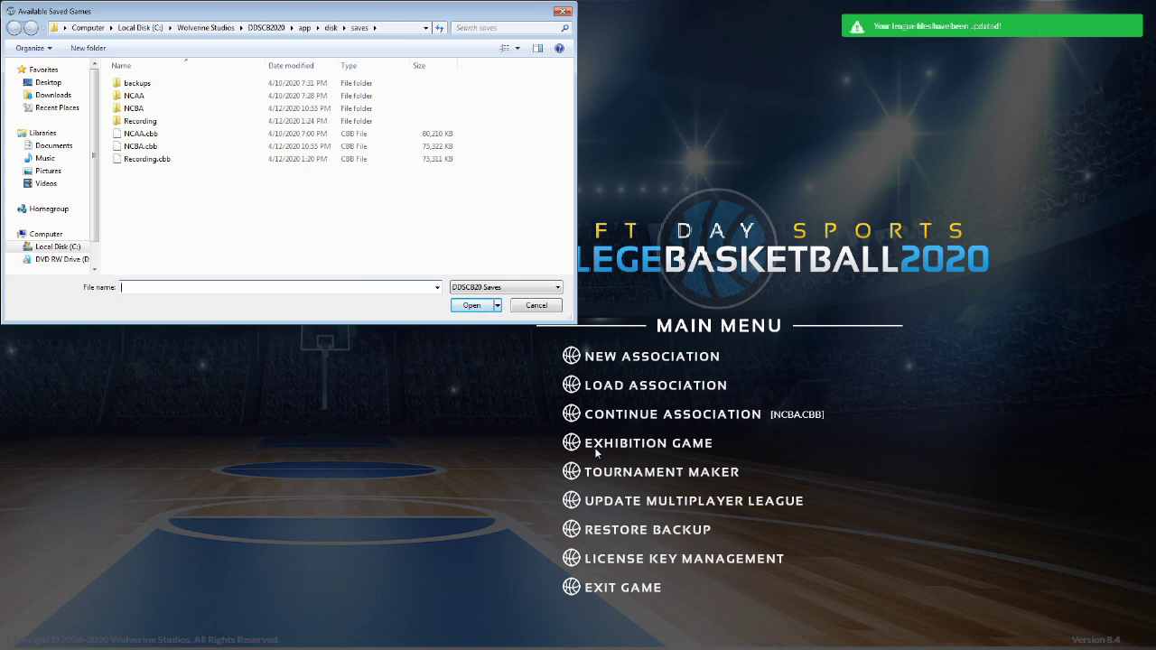
pyautogui.click(140, 146)
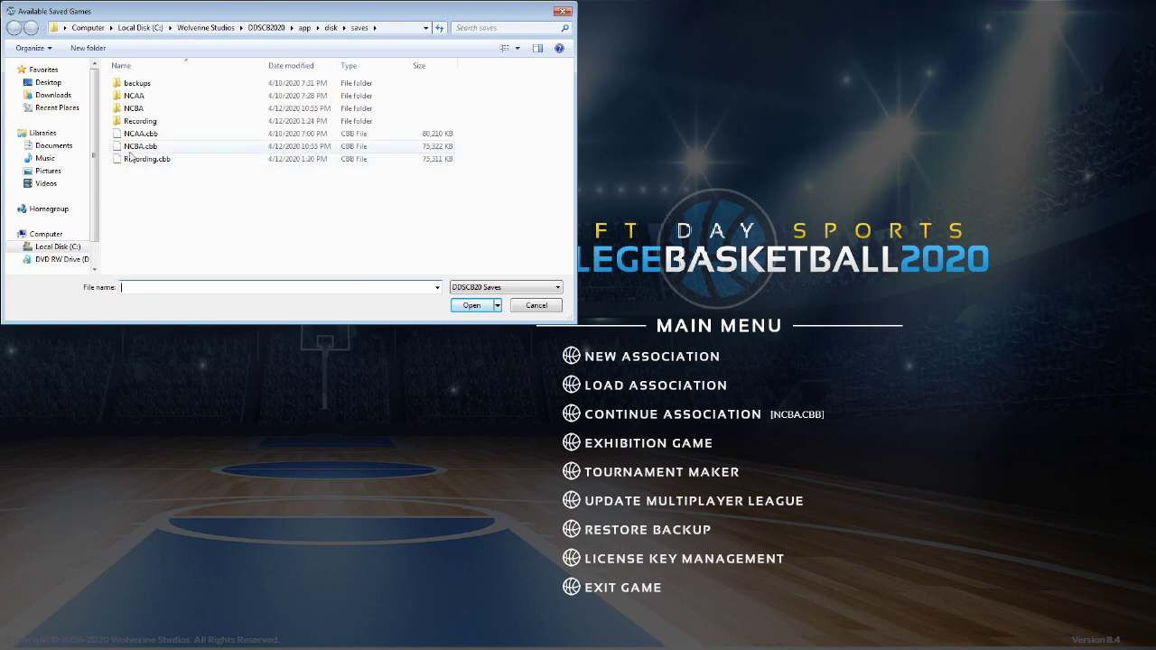
pyautogui.click(483, 306)
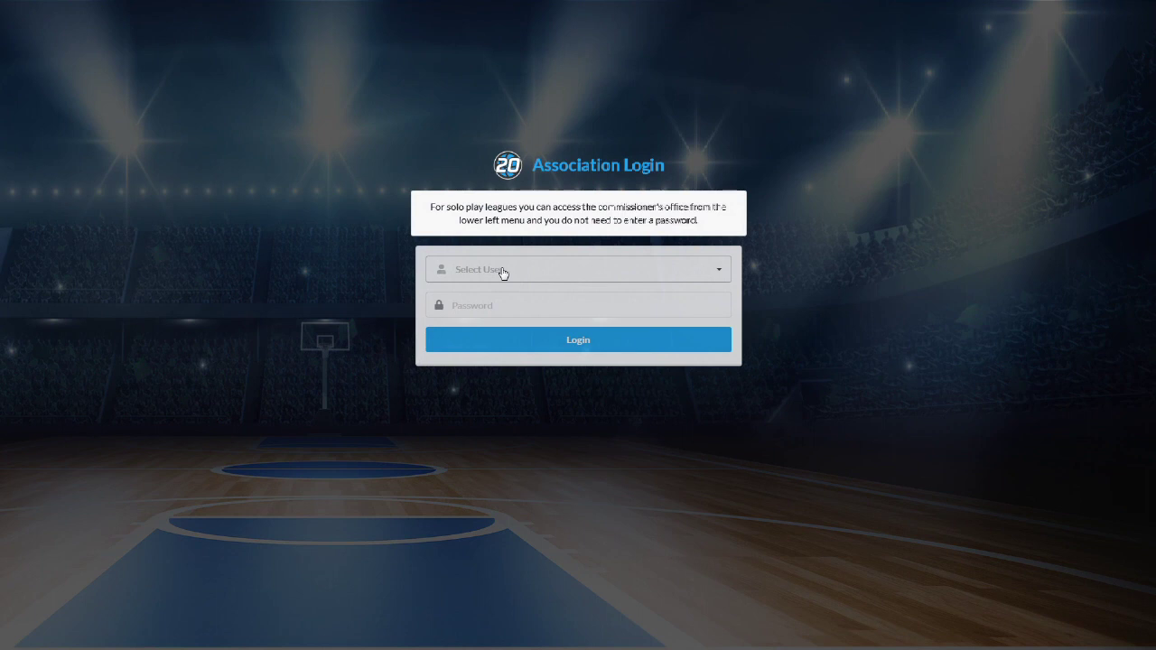
# Step: Select the coach's user name and enter the account password in the Association Login
pyautogui.click(503, 273)
pyautogui.click(487, 338)
pyautogui.click(492, 306)
pyautogui.write('••••••')
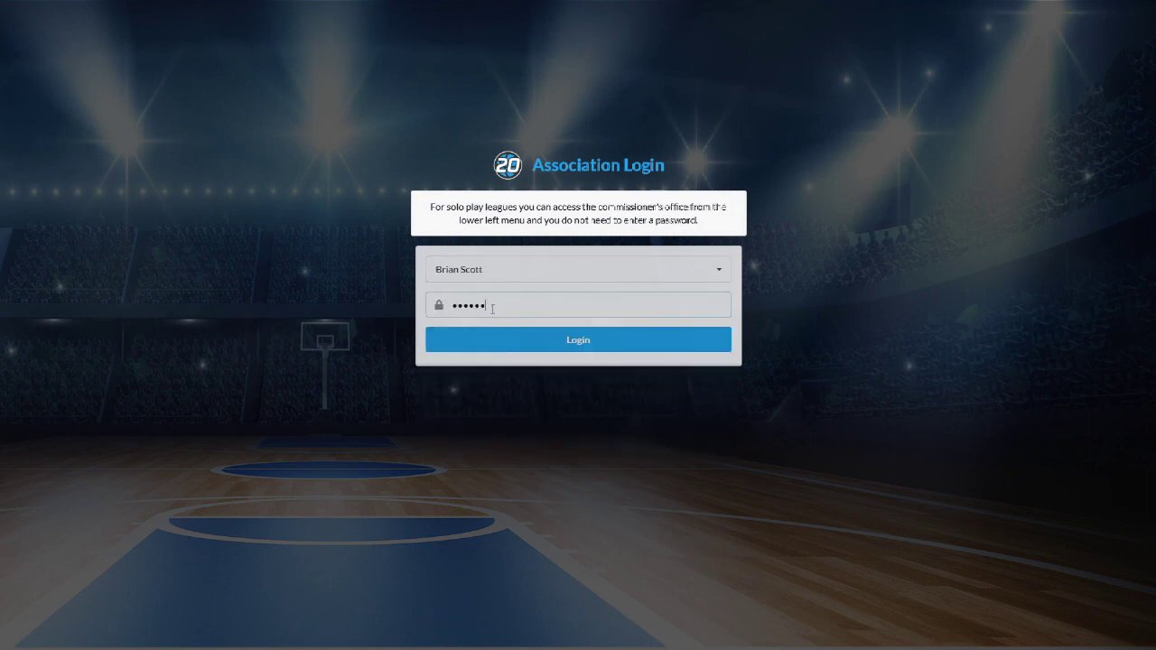